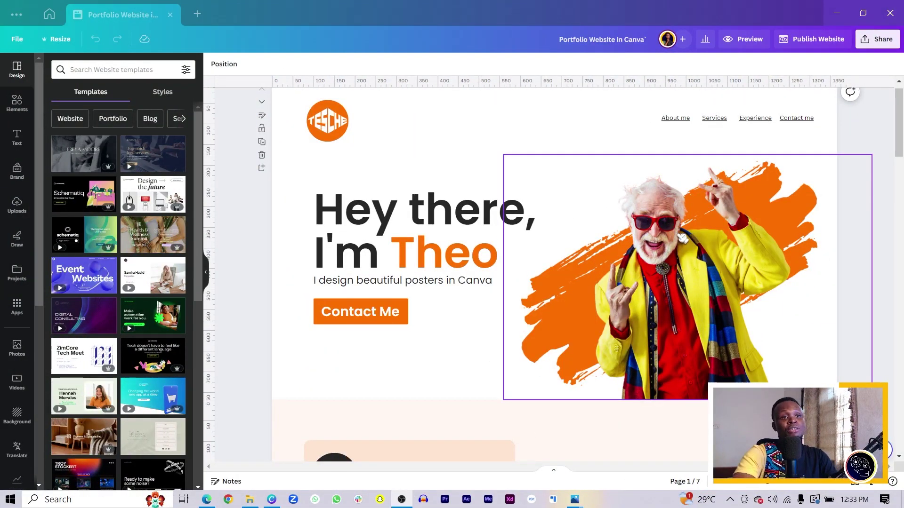
# Scroll the portfolio pages down to page 6, the 'Let's make something amazing together' footer
pyautogui.scroll(-20, 702, 277)
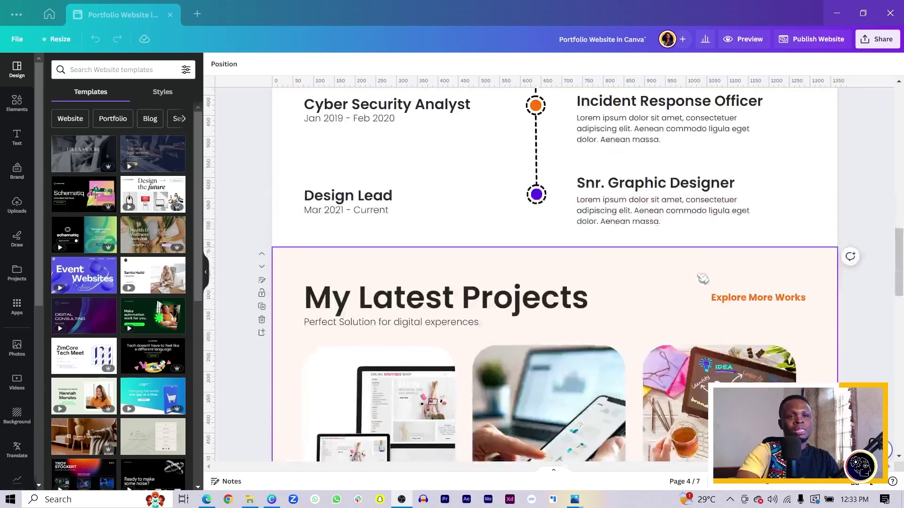
pyautogui.scroll(-15, 702, 277)
pyautogui.scroll(5, 702, 277)
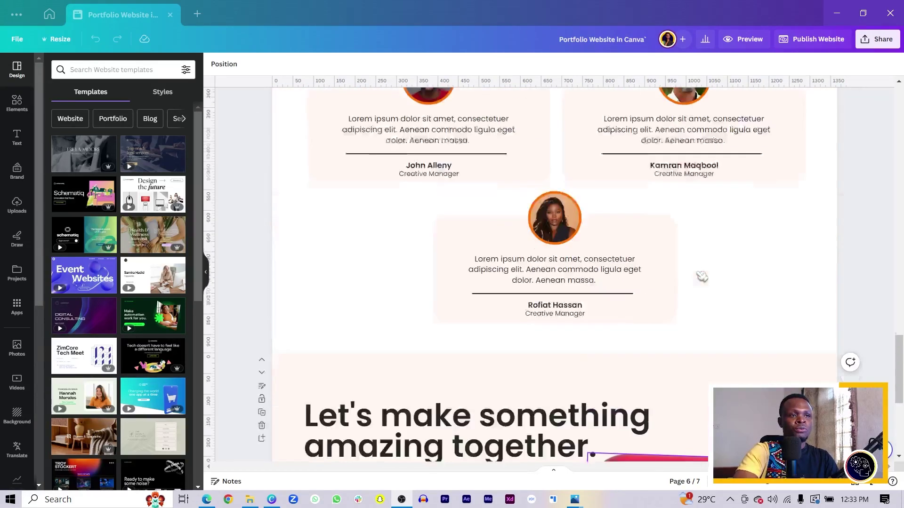
pyautogui.scroll(10, 702, 276)
pyautogui.scroll(-3, 702, 270)
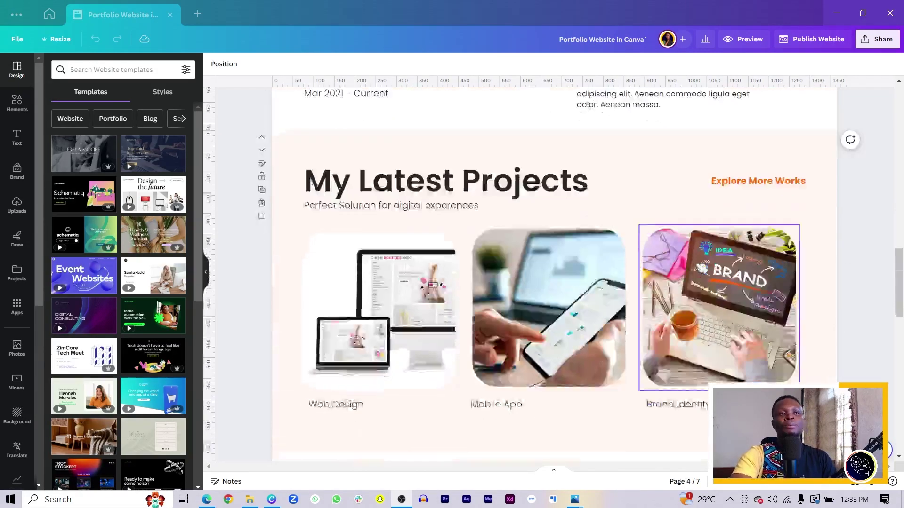
pyautogui.scroll(-10, 554, 272)
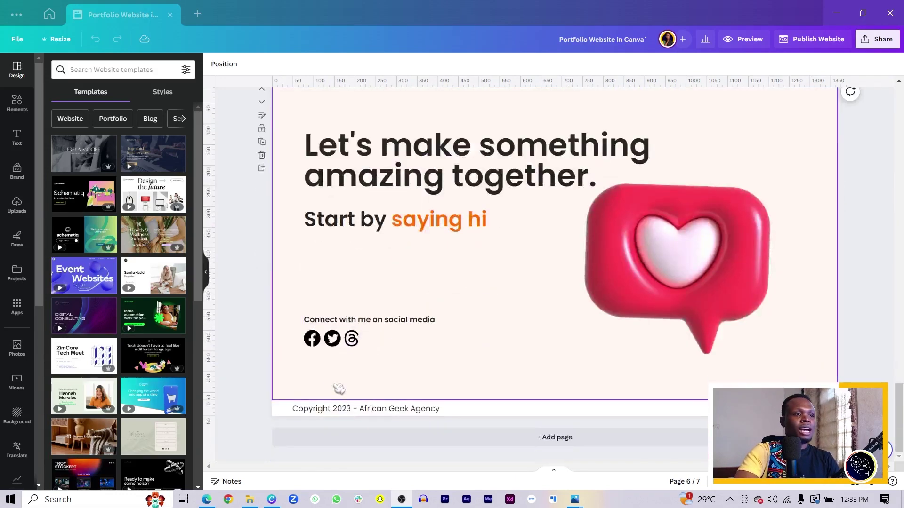
# Add a blank page after the footer and paste a heading retyped as 'Contact Me'
pyautogui.click(262, 169)
pyautogui.scroll(8, 503, 231)
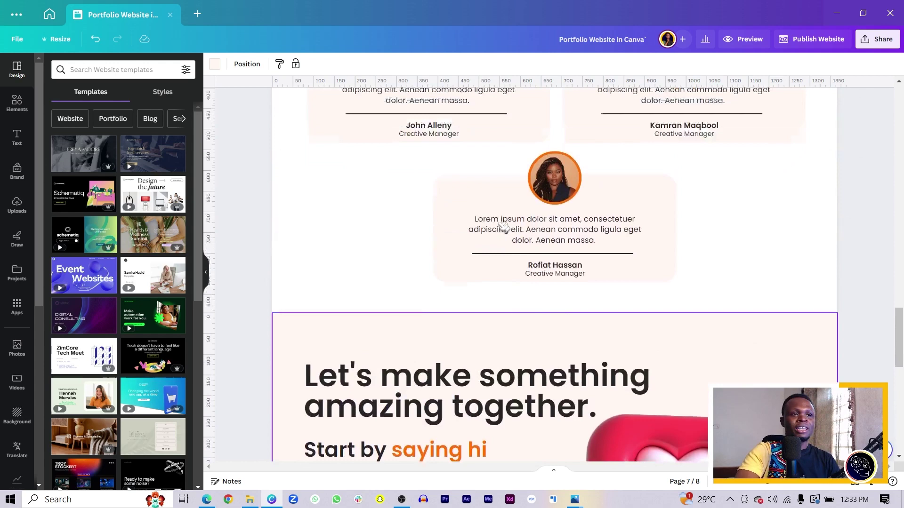
pyautogui.scroll(-8, 500, 217)
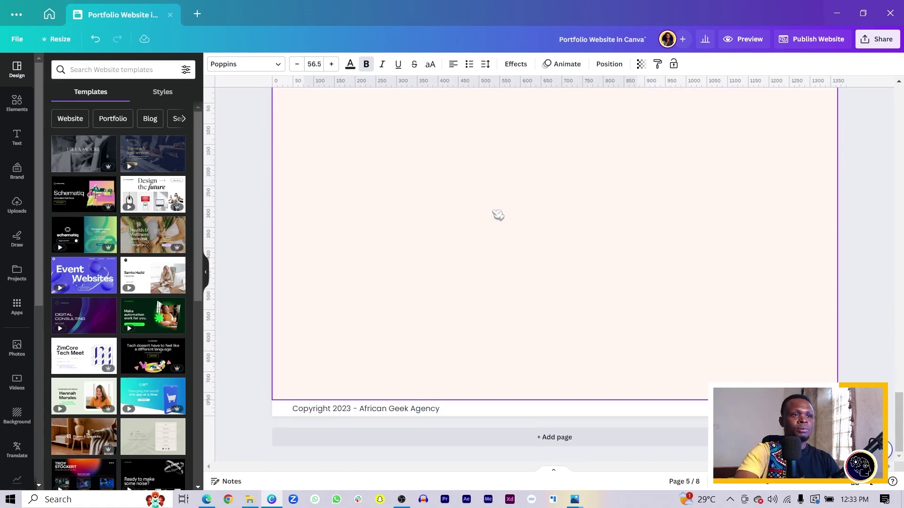
pyautogui.hotkey('ctrl', 'v')
pyautogui.doubleClick(442, 138)
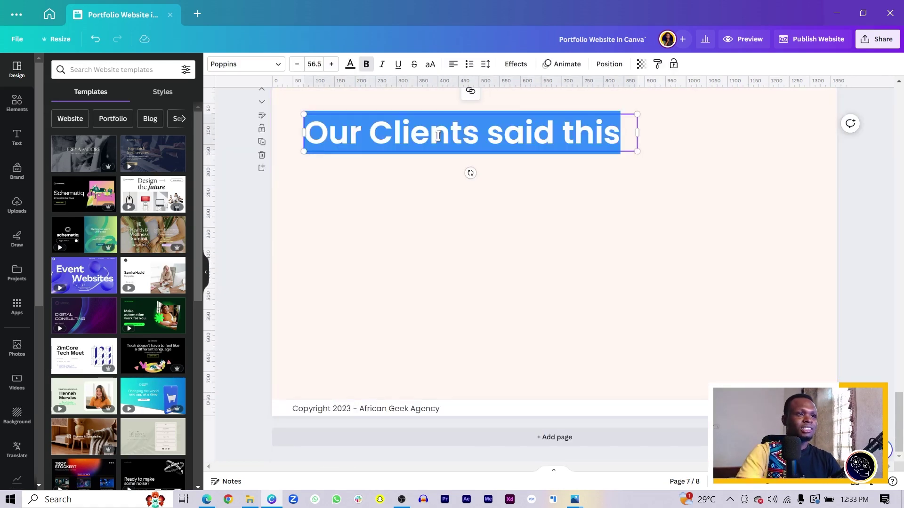
pyautogui.write('Contact Me')
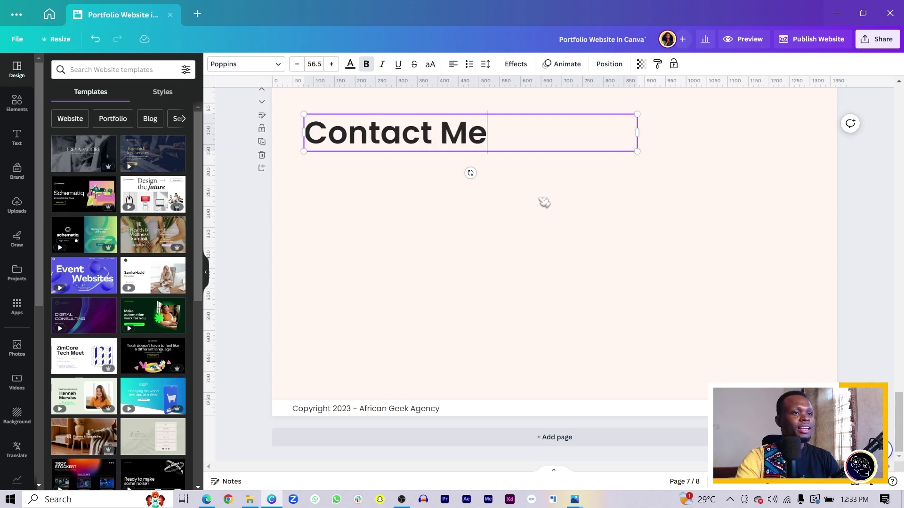
pyautogui.click(573, 250)
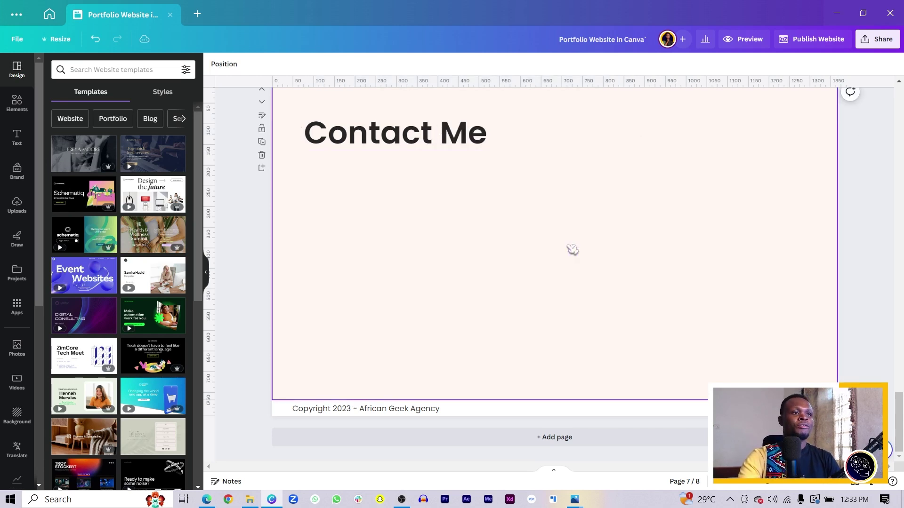
# From Canva Home, search the Apps directory for 'type' and open the Typeform app
pyautogui.click(50, 15)
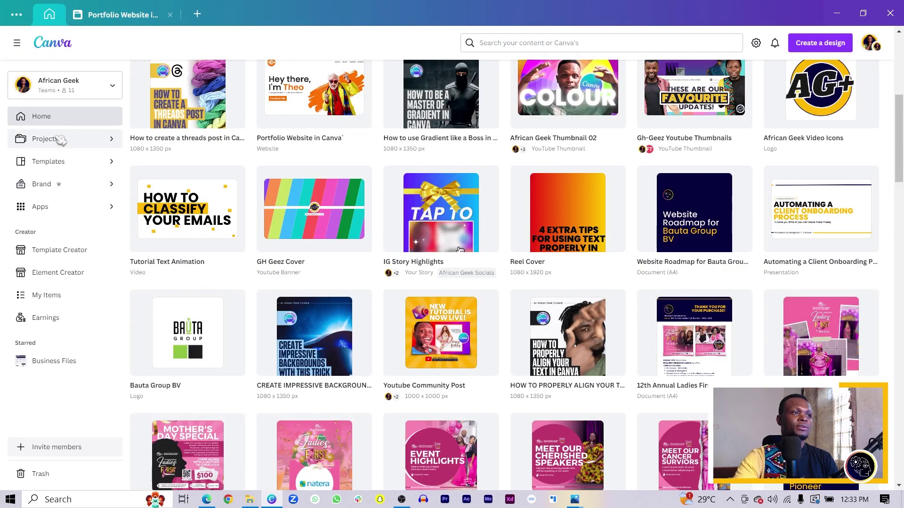
pyautogui.click(66, 203)
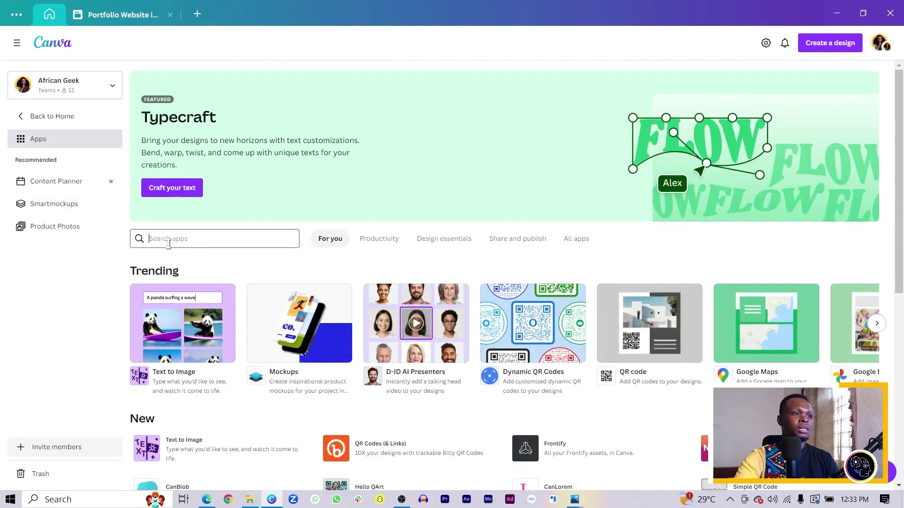
pyautogui.click(169, 243)
pyautogui.write('typeform')
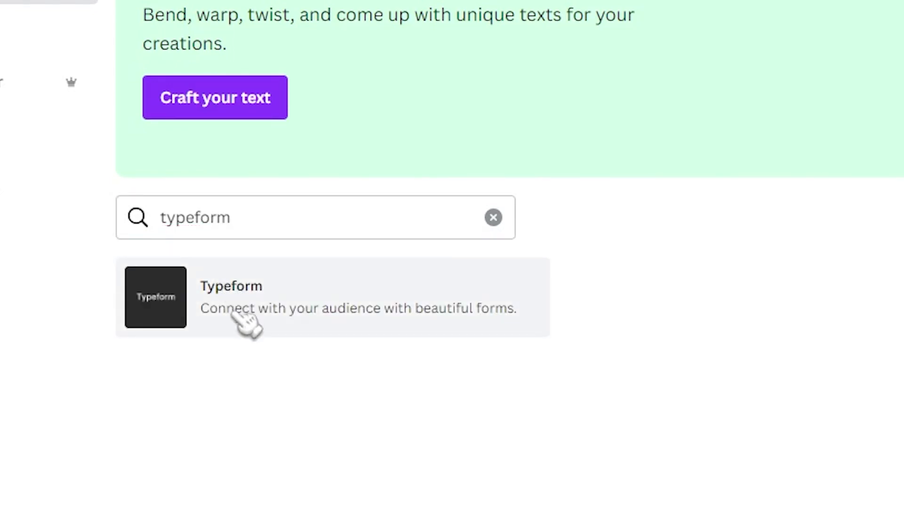
pyautogui.click(235, 315)
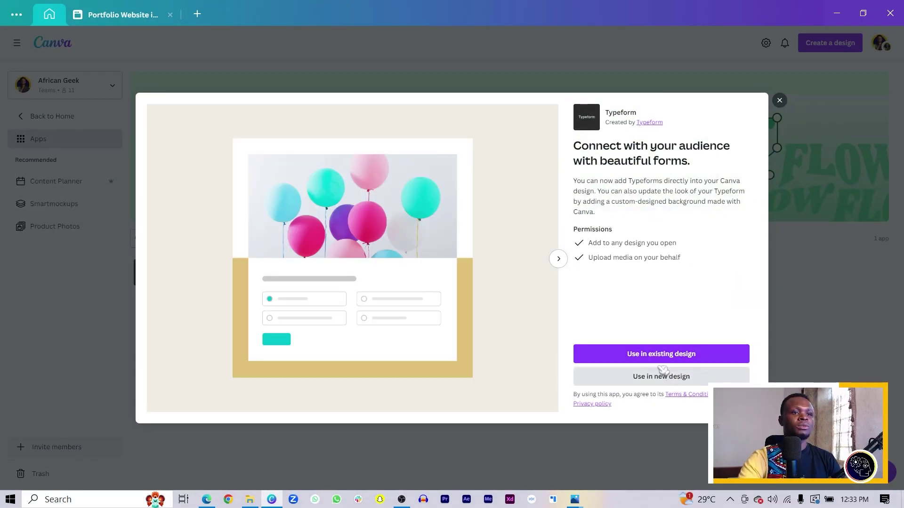
# Use Typeform in an existing design, finding 'Portfolio Website in Canva' under Your projects
pyautogui.click(658, 358)
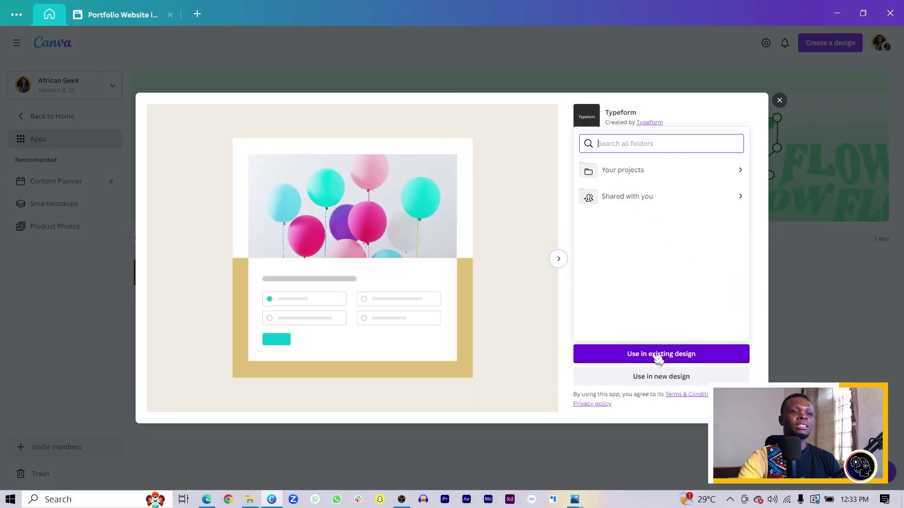
pyautogui.click(648, 173)
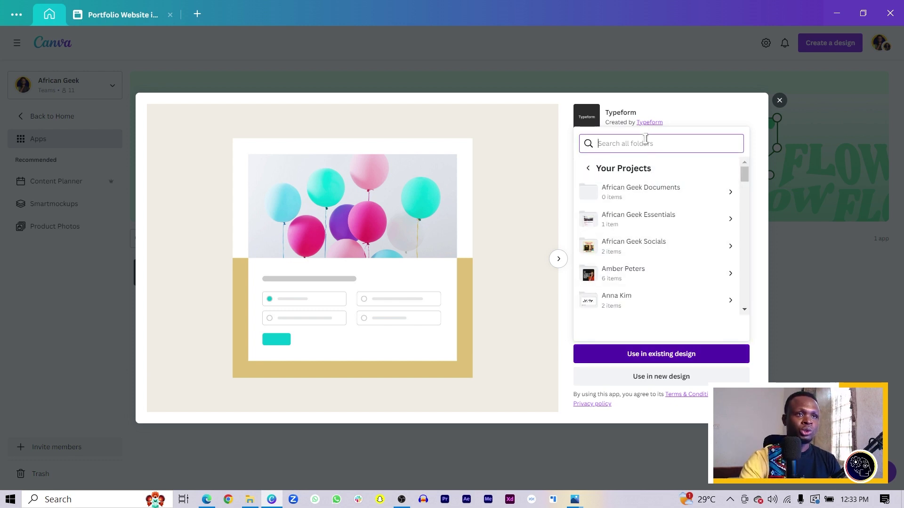
pyautogui.click(657, 357)
pyautogui.click(662, 353)
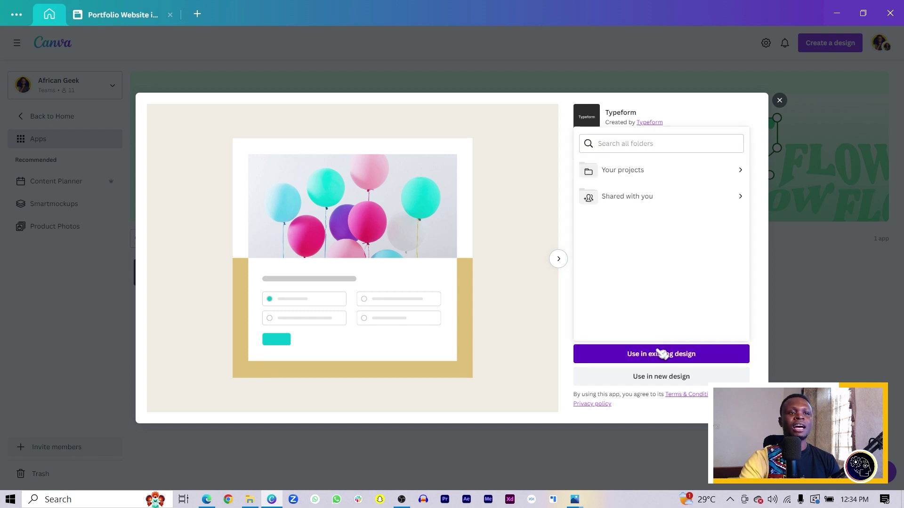
pyautogui.click(622, 175)
pyautogui.scroll(-3, 665, 275)
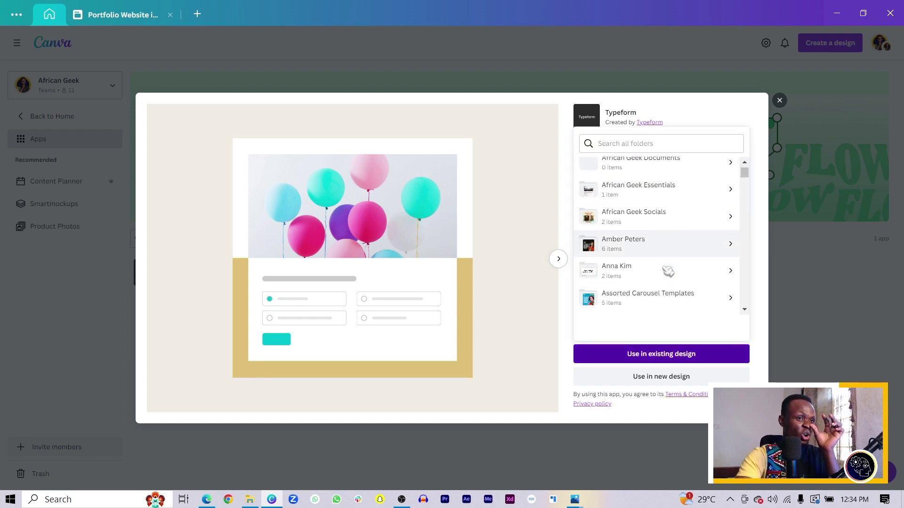
pyautogui.scroll(-3, 664, 266)
pyautogui.scroll(-8, 654, 259)
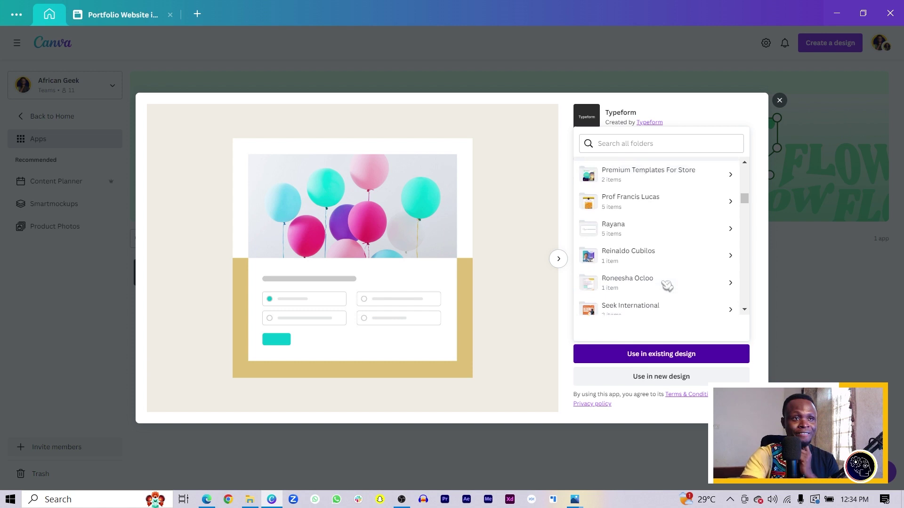
pyautogui.scroll(-10, 645, 260)
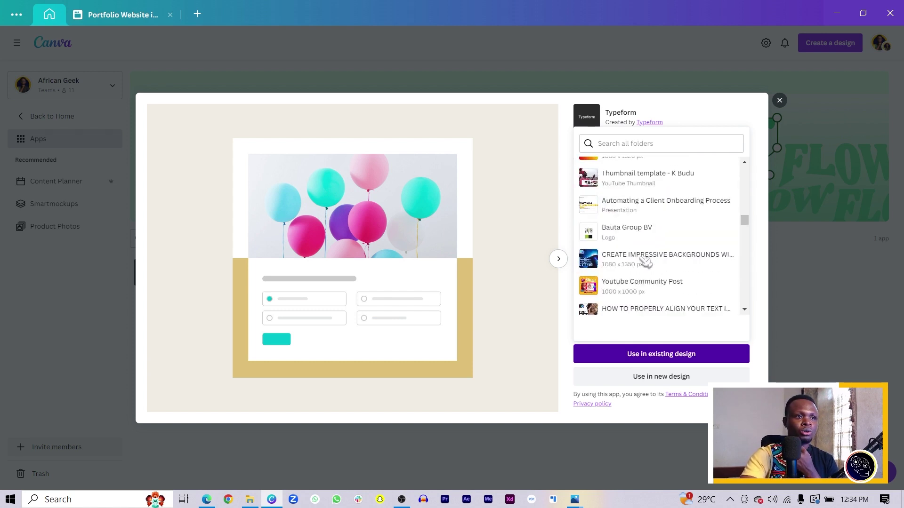
pyautogui.scroll(10, 643, 243)
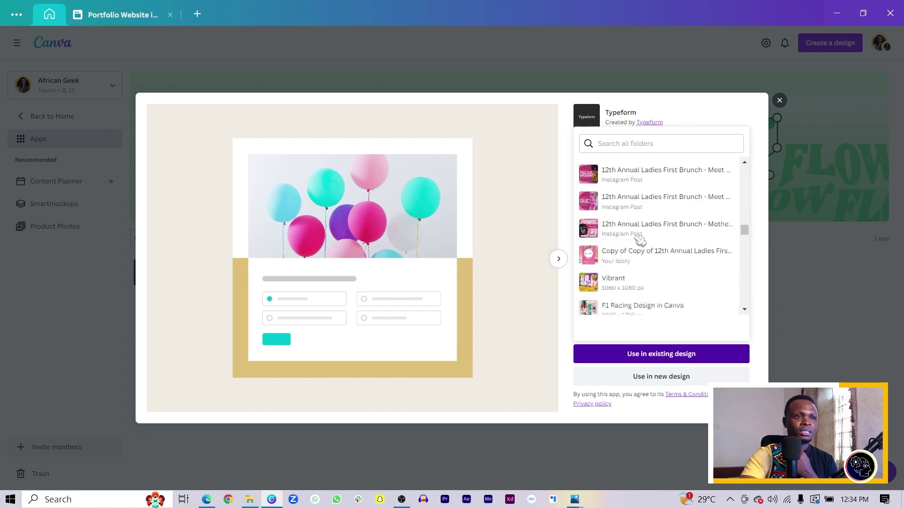
pyautogui.scroll(-5, 633, 320)
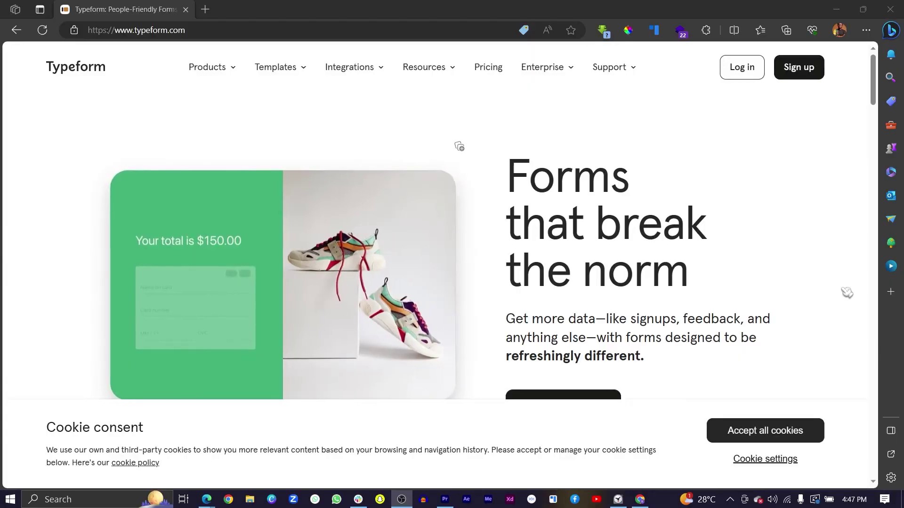
# Accept all cookies on typeform.com and scroll the page slightly
pyautogui.click(785, 436)
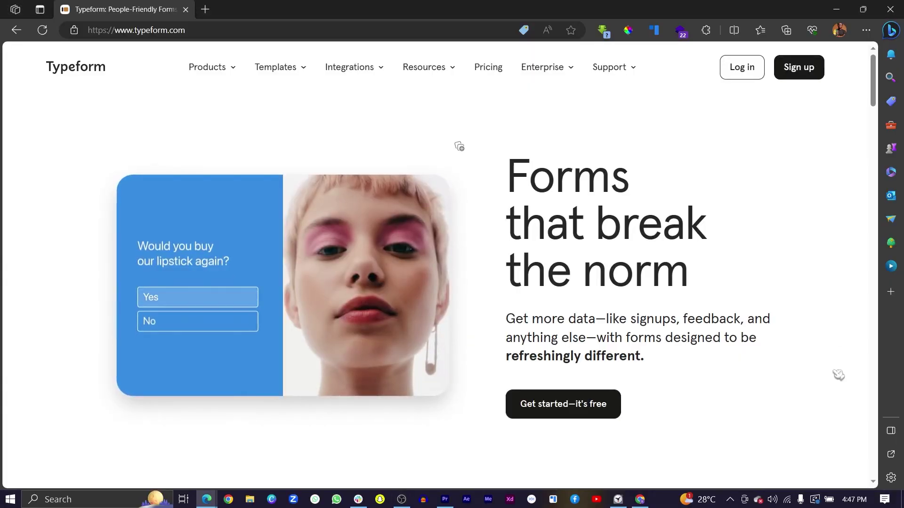
pyautogui.scroll(-2, 282, 264)
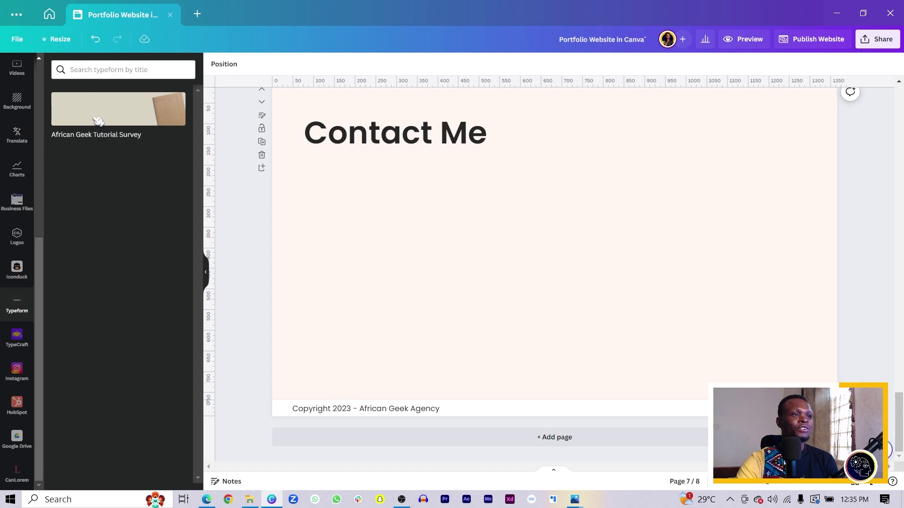
# Place the African Geek Tutorial Survey below the Contact Me heading and stretch it to full page width
pyautogui.moveTo(514, 250); pyautogui.dragTo(368, 235)
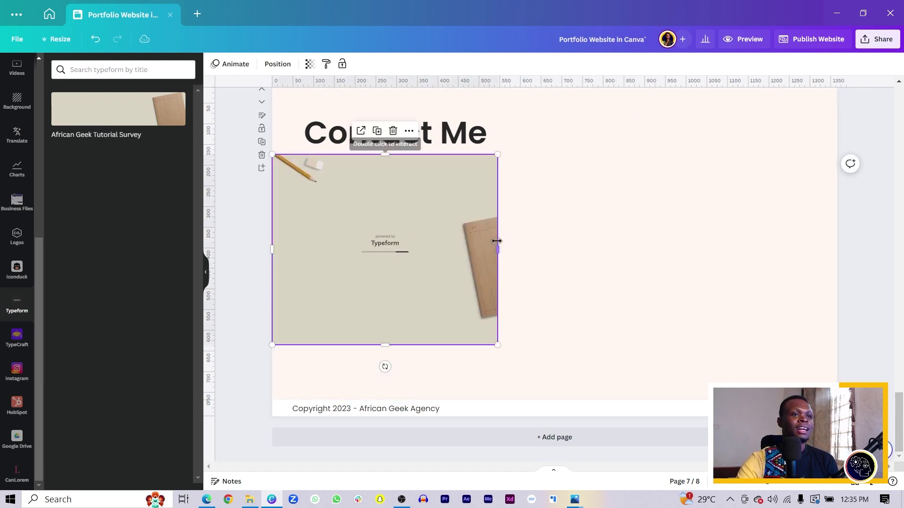
pyautogui.moveTo(567, 249); pyautogui.dragTo(846, 250)
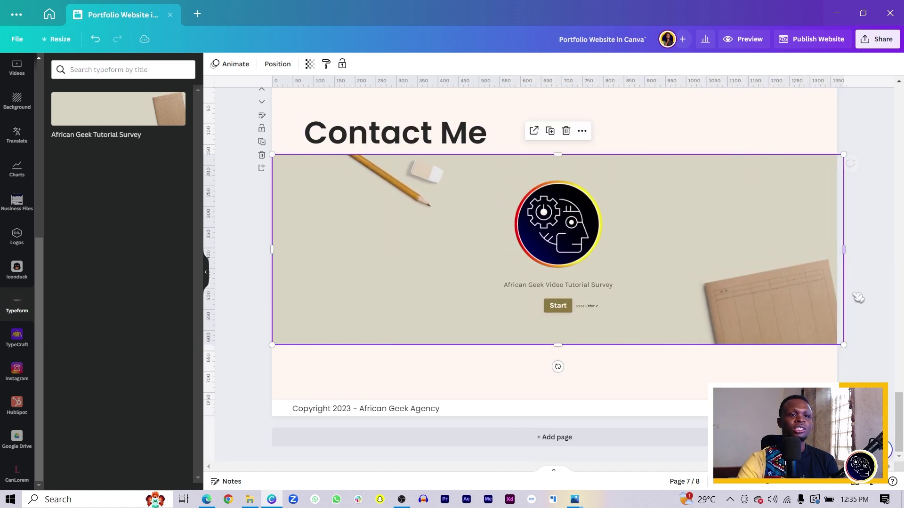
pyautogui.moveTo(845, 320); pyautogui.dragTo(819, 400)
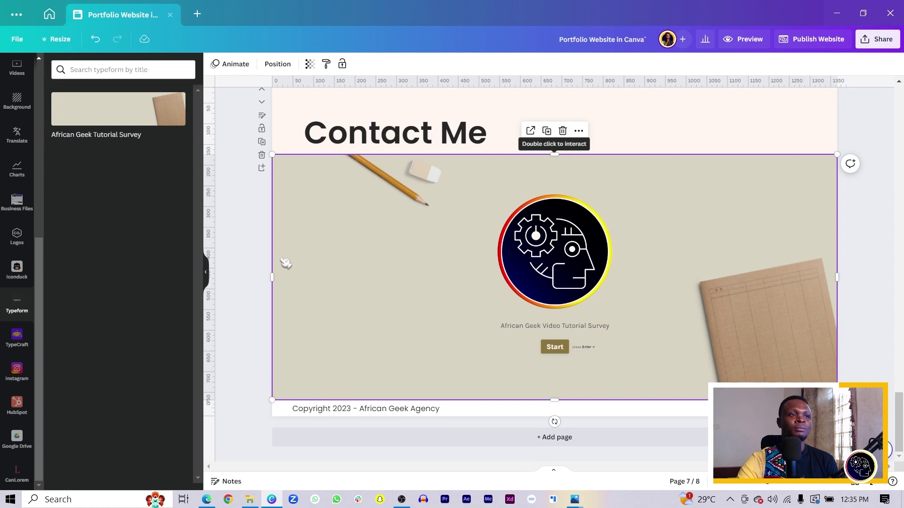
pyautogui.click(247, 244)
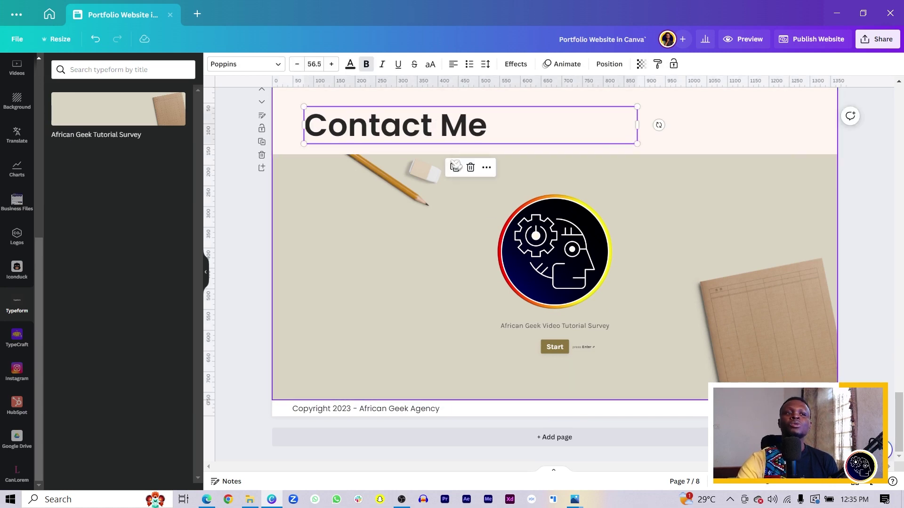
pyautogui.click(557, 351)
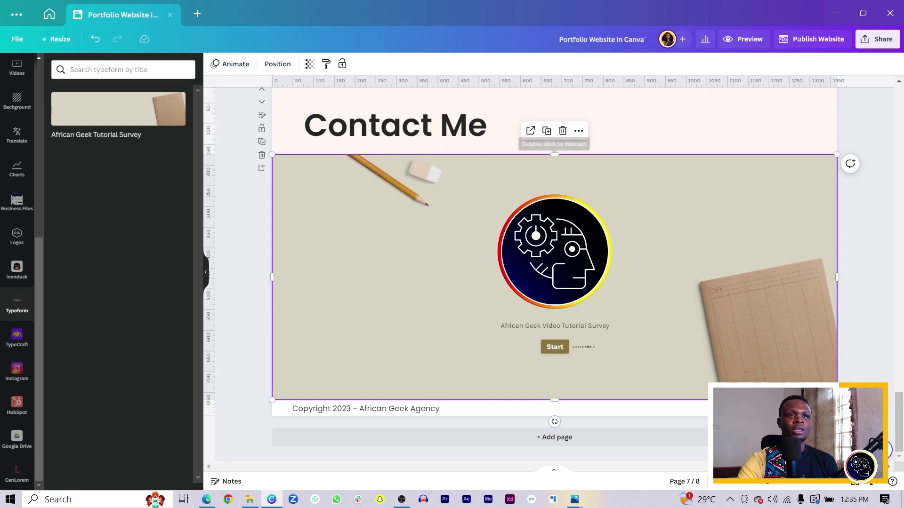
# Start publishing the portfolio website and continue to the Review Settings stage
pyautogui.click(818, 40)
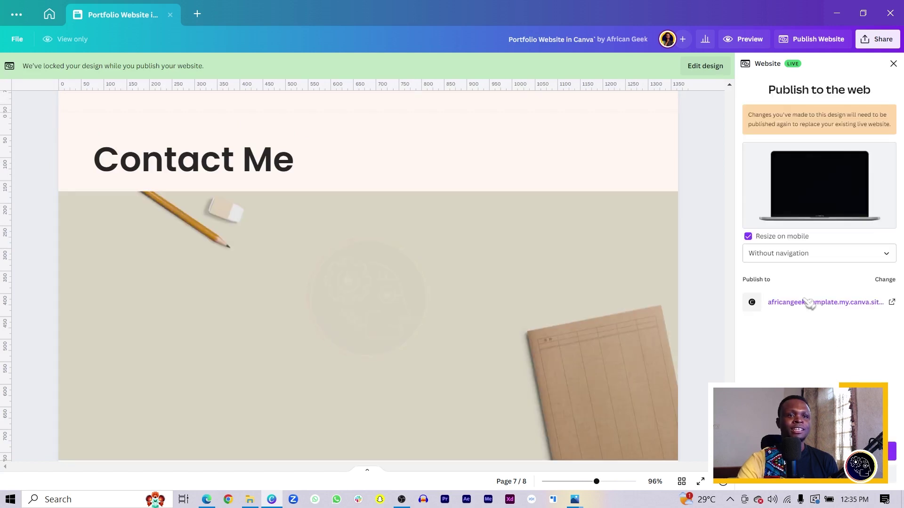
pyautogui.click(819, 451)
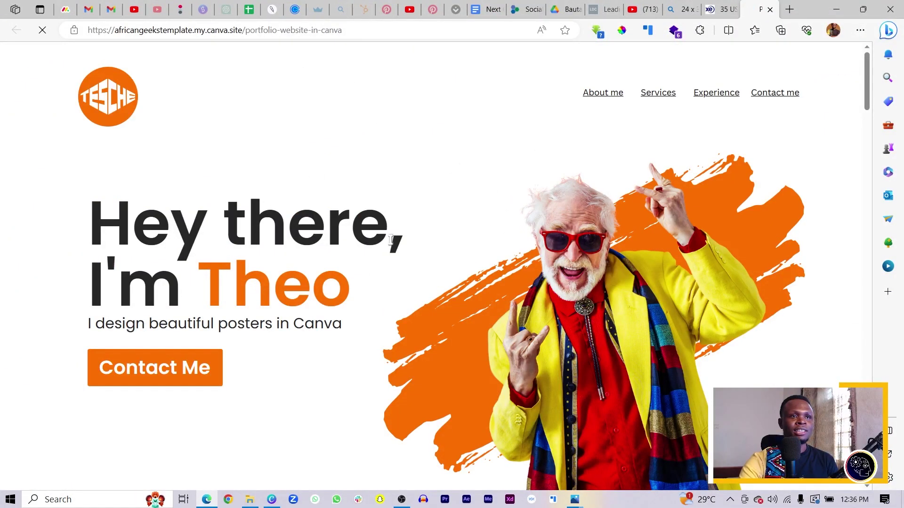
# Scroll the live canva.site portfolio down to its Contact Me section
pyautogui.moveTo(873, 63); pyautogui.dragTo(882, 424)
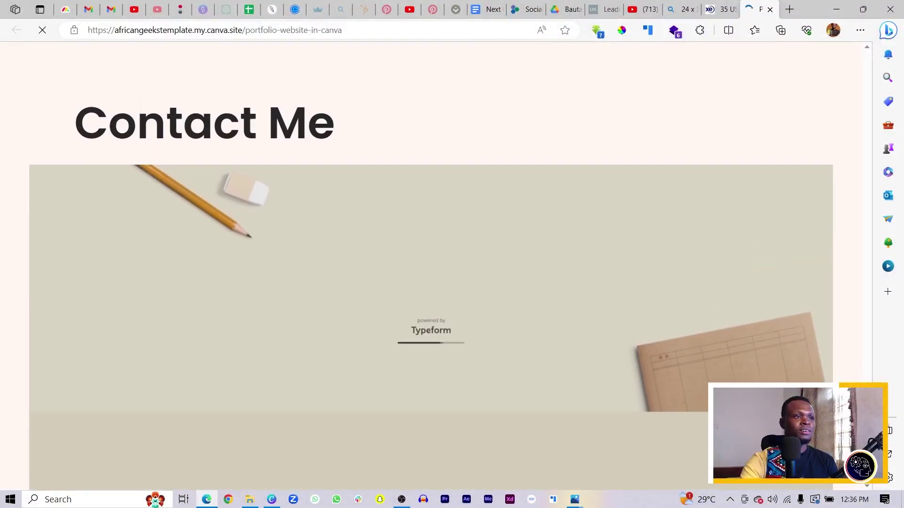